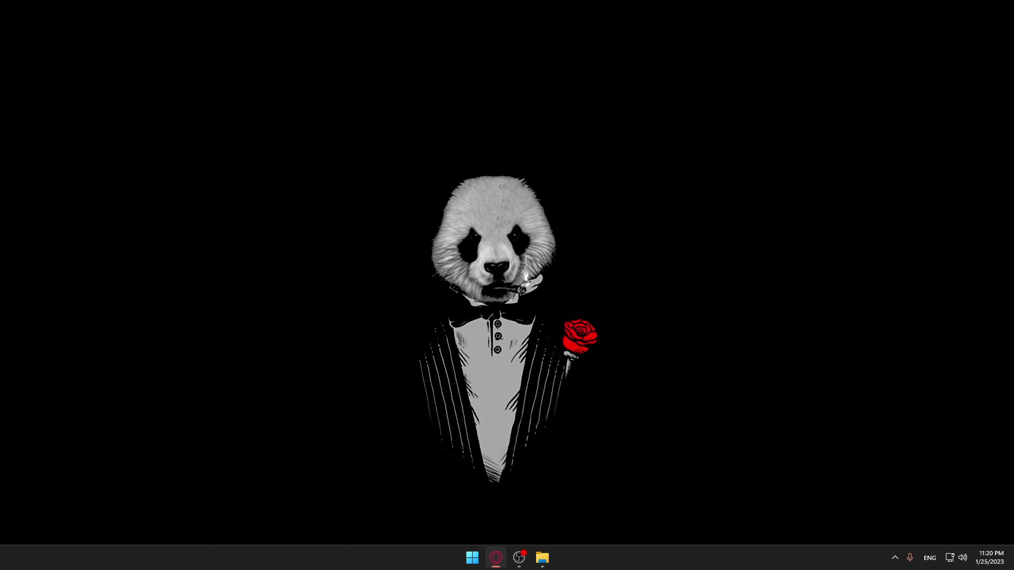
- Search Windows for 'clip' and launch Clipchamp – Video Editor from Best match
left_click(245, 220)
key("super")
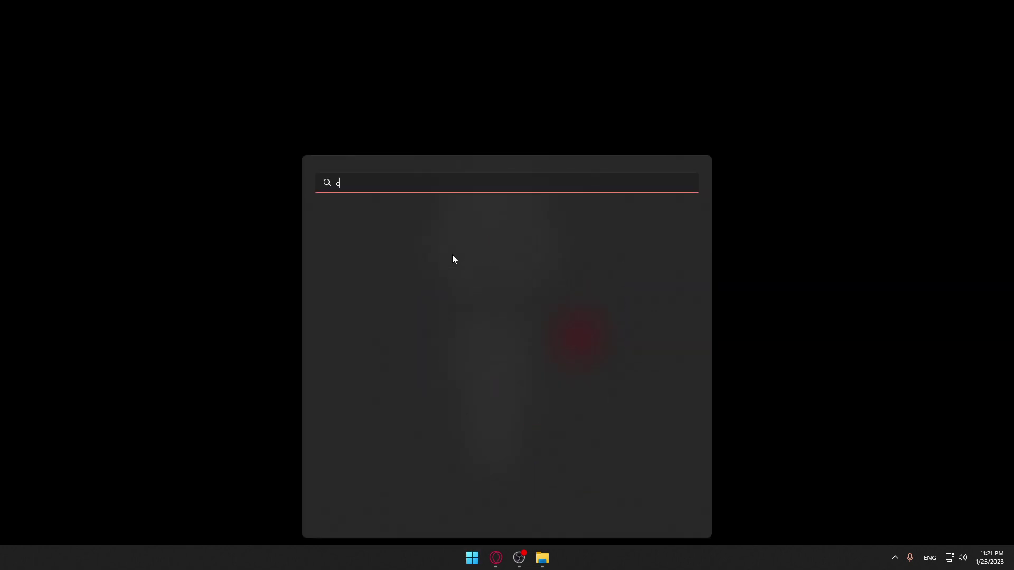
type("cl")
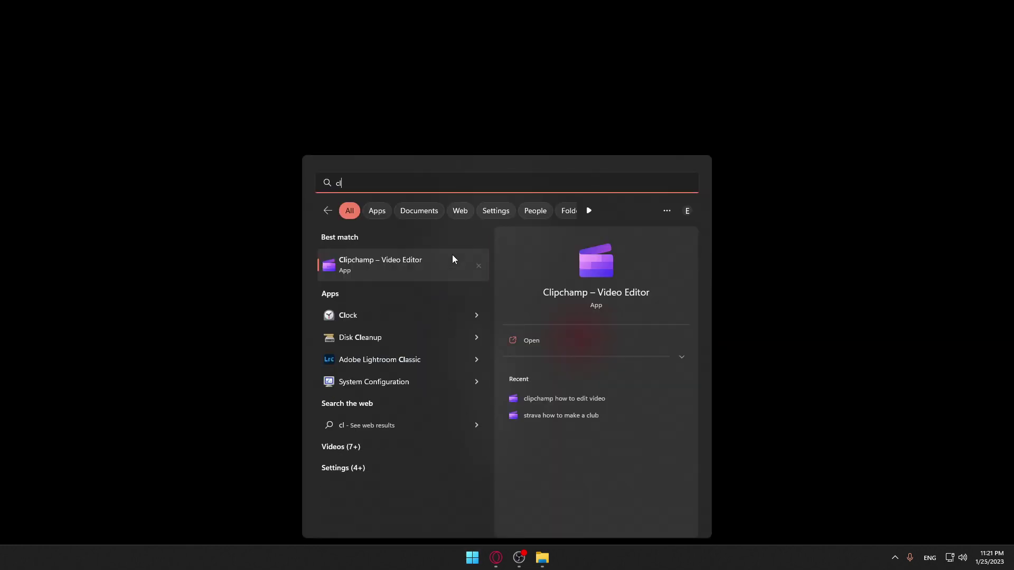
type("ip")
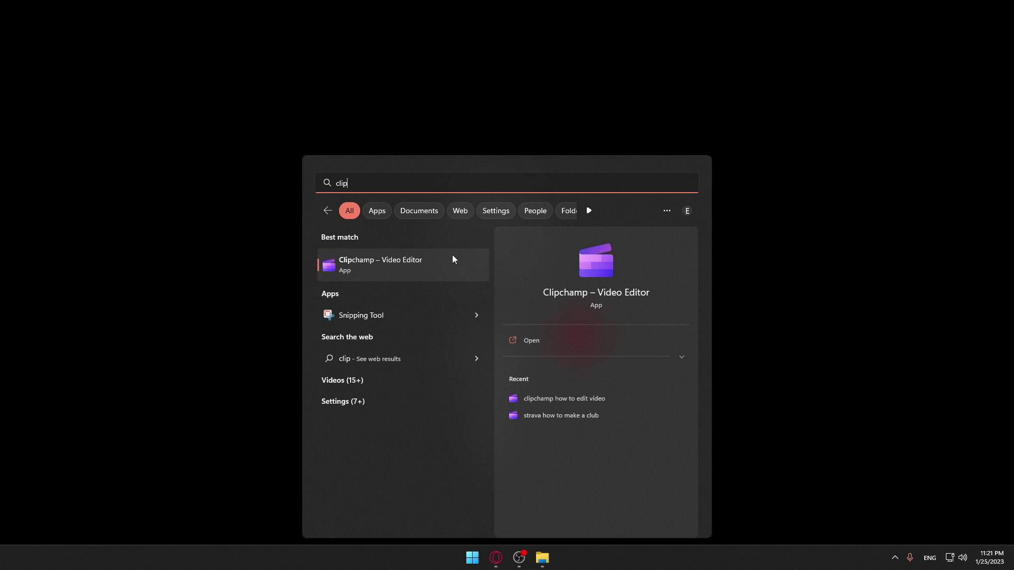
left_click(452, 259)
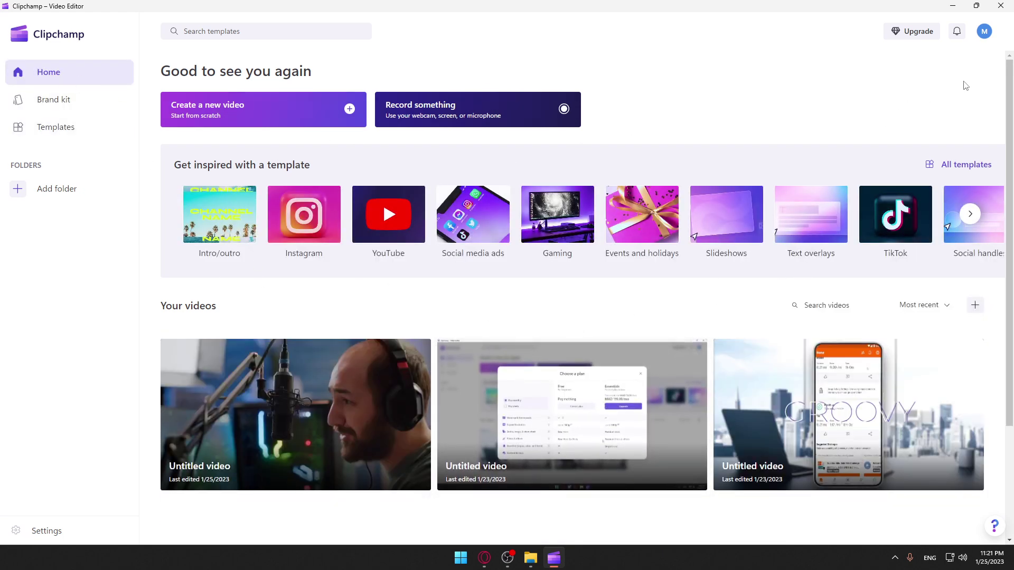
- Look through the subscription plans and All templates, then return to the Clipchamp home page
left_click(985, 31)
left_click(911, 31)
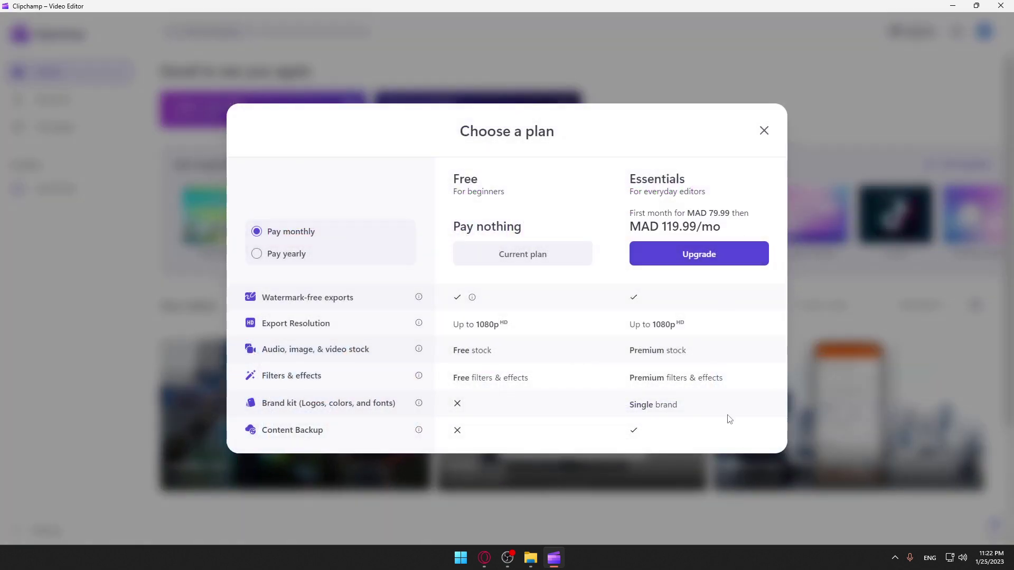
left_click(763, 131)
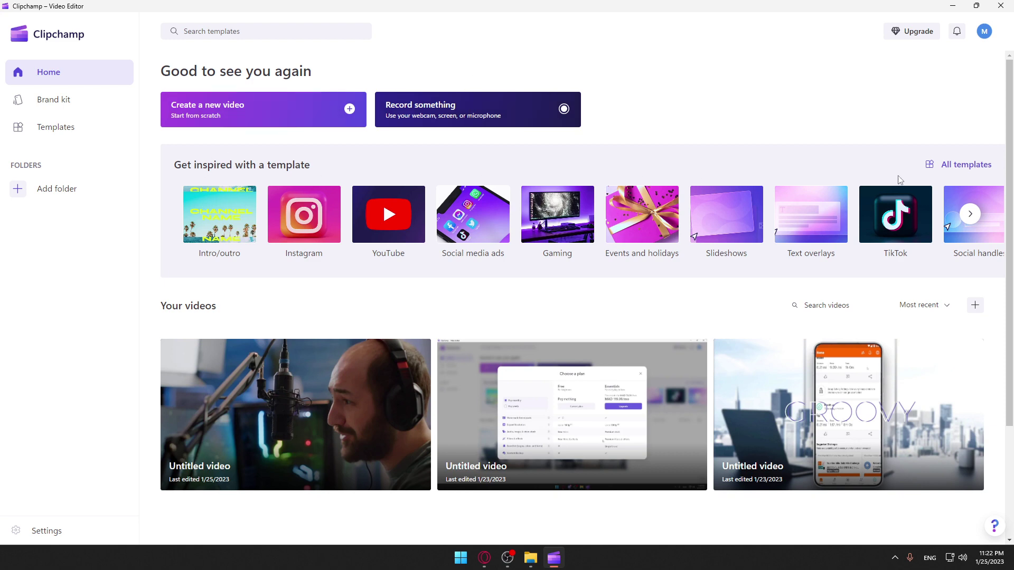
left_click(963, 165)
scroll(449, 201, "down", 5)
scroll(449, 201, "down", 5)
scroll(449, 201, "down", 8)
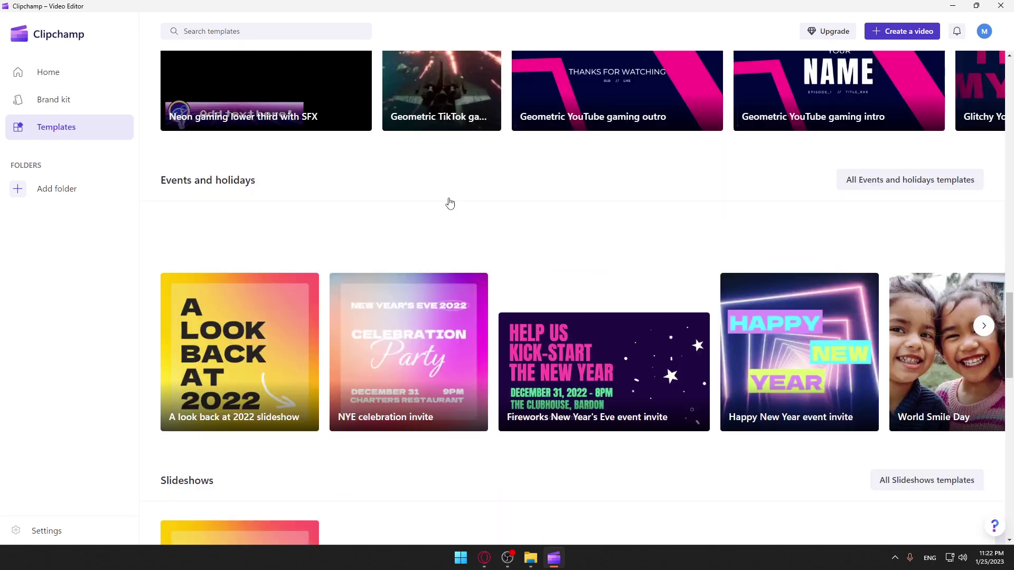
scroll(449, 202, "down", 8)
scroll(449, 201, "down", 2)
scroll(447, 203, "up", 10)
scroll(447, 202, "up", 10)
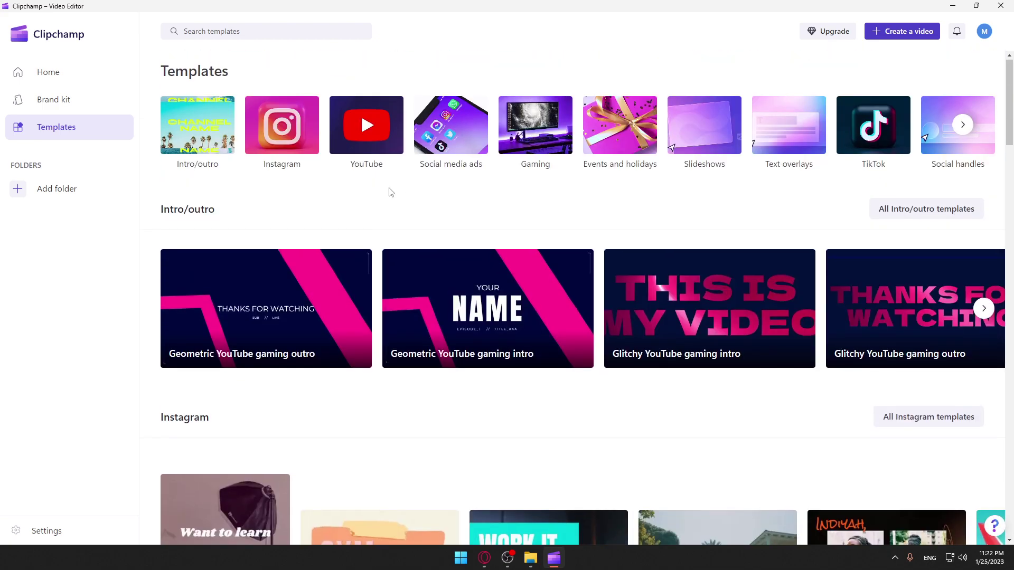
left_click(49, 71)
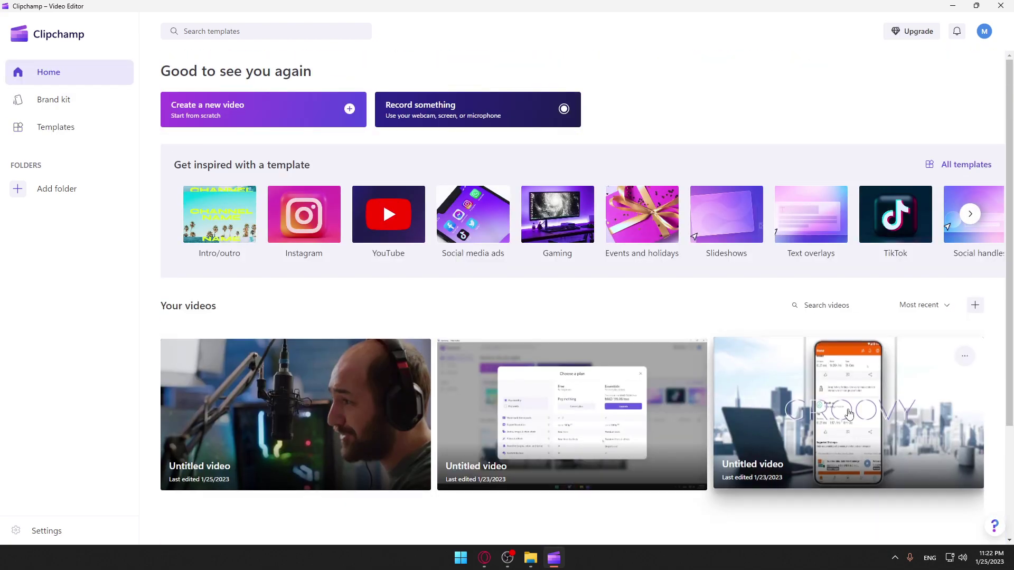
mouse_move(295, 413)
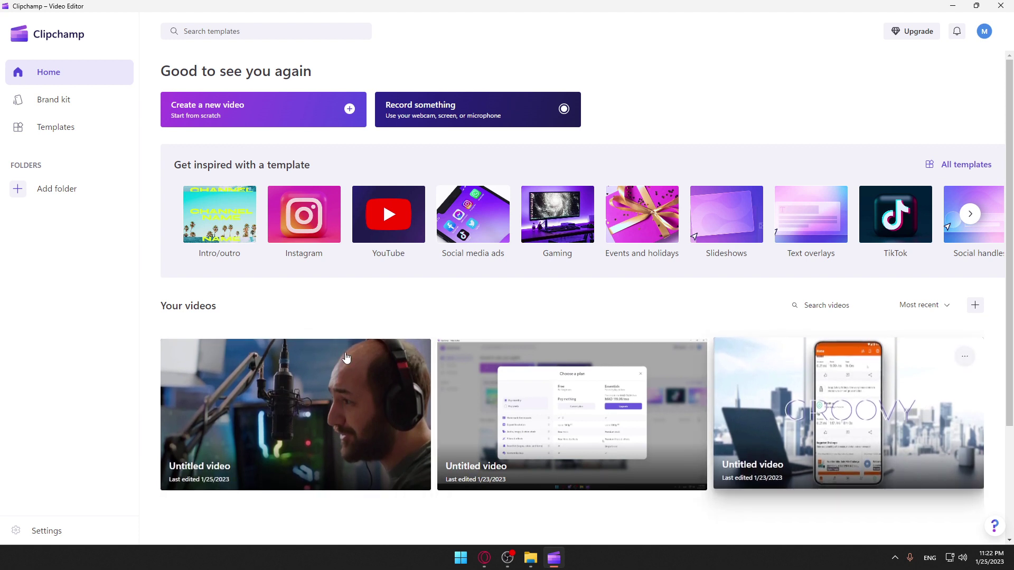
- Open the recent Untitled video, delete its audio clip, and move the playhead toward 0:03
left_click(272, 373)
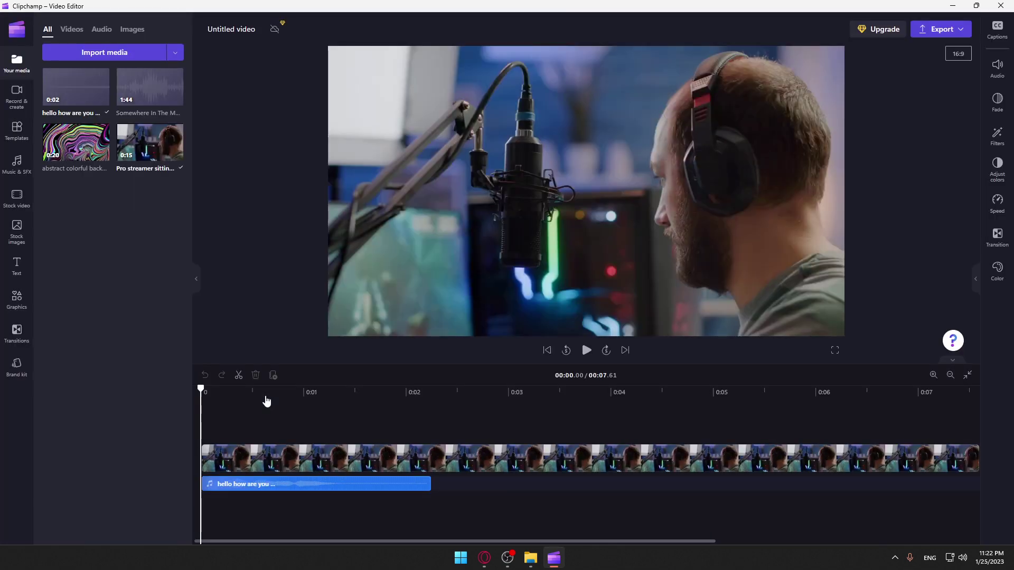
left_click(294, 484)
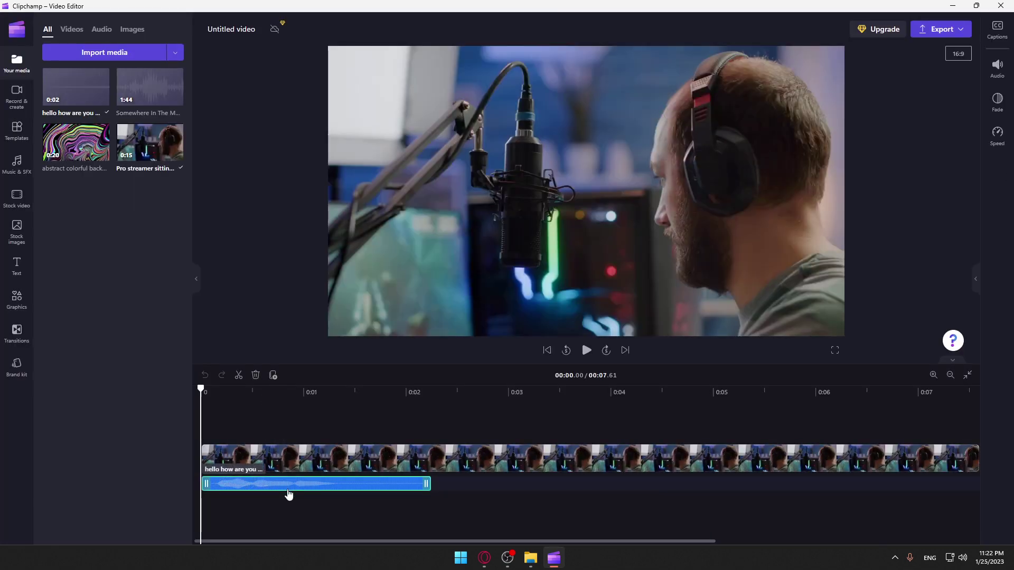
key("Delete")
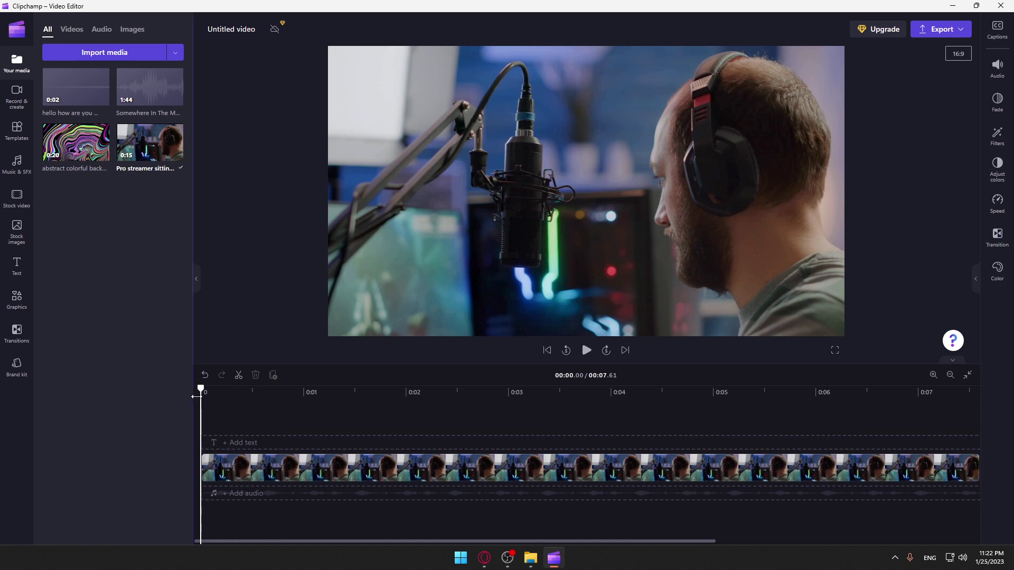
mouse_move(199, 393)
left_mouse_down()
mouse_move(667, 392)
mouse_move(444, 392)
mouse_move(510, 391)
left_mouse_up()
- Split the streamer clip at 0:03, shift the second piece right, and close Clipchamp
left_click(528, 475)
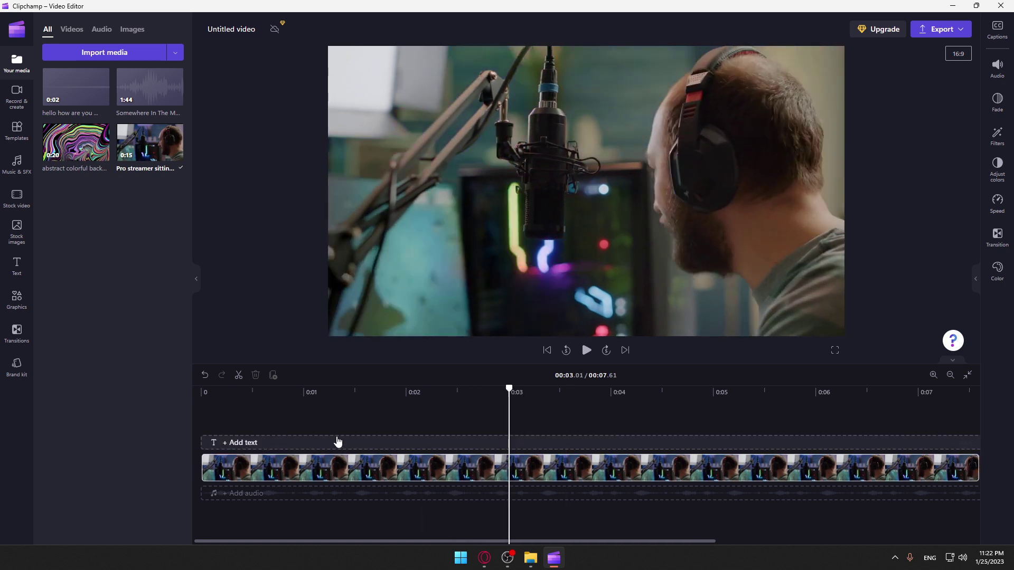
left_click(239, 376)
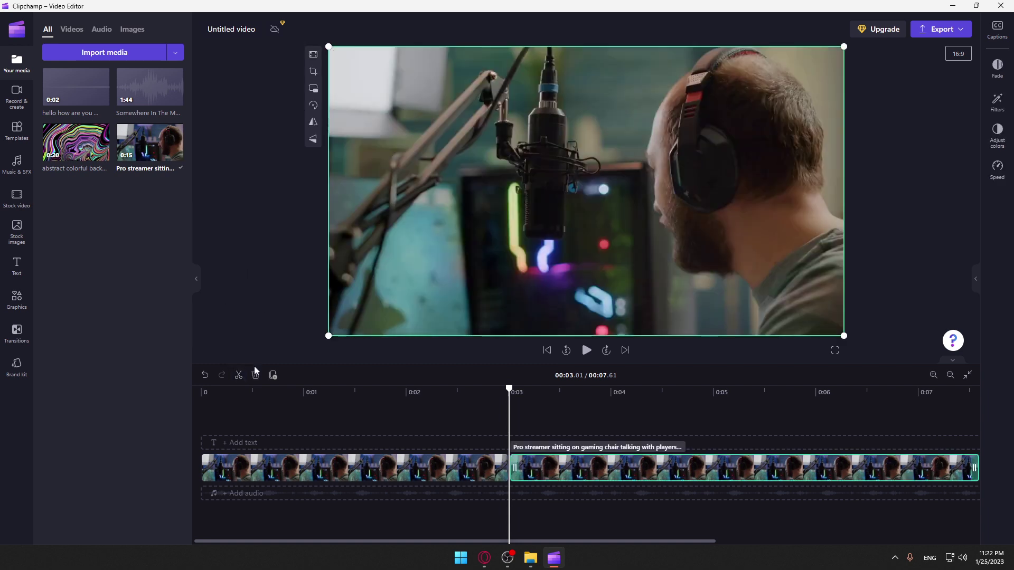
mouse_move(576, 471)
left_mouse_down()
mouse_move(651, 474)
mouse_move(574, 473)
mouse_move(642, 472)
left_mouse_up()
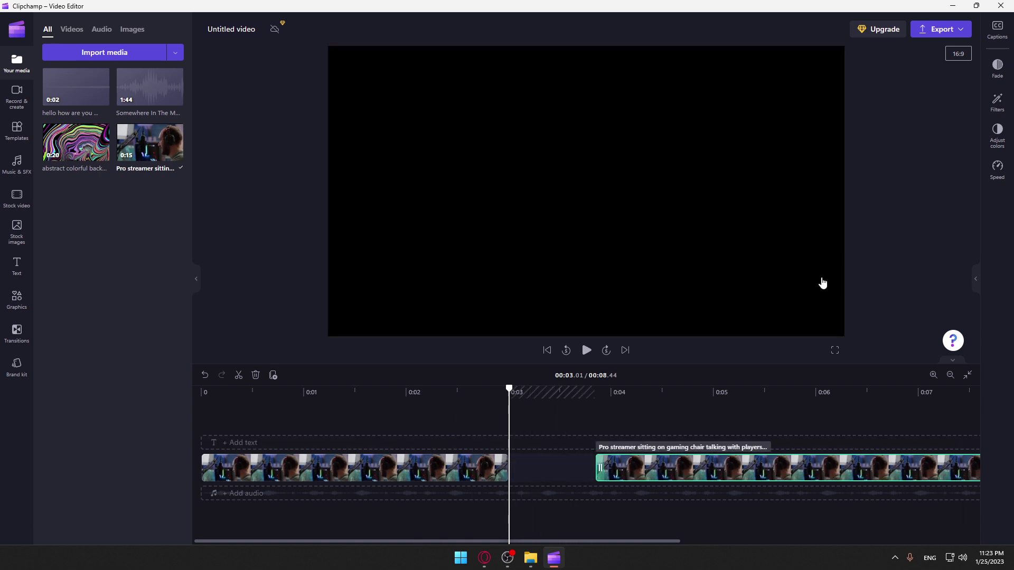
left_click(1001, 5)
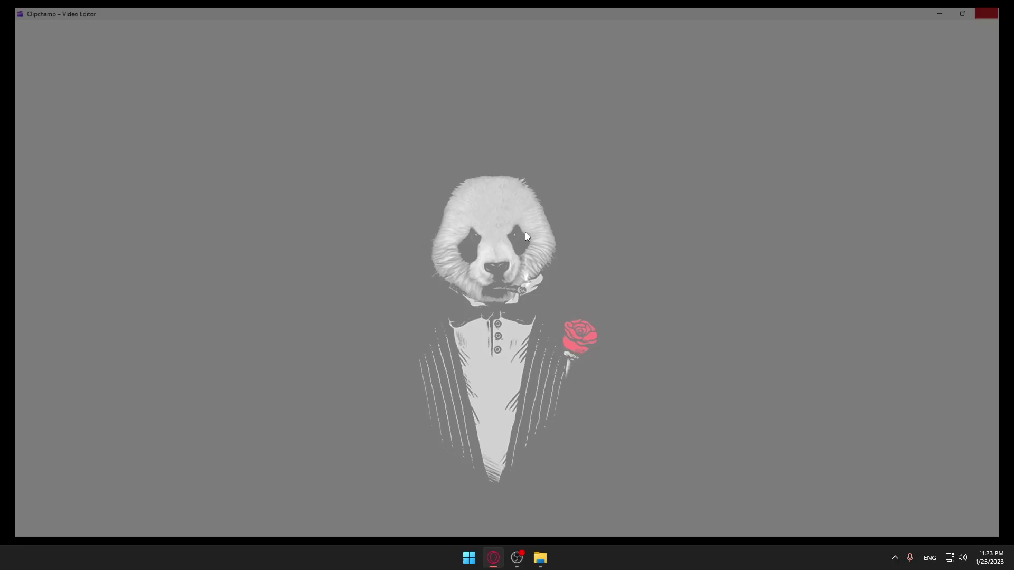